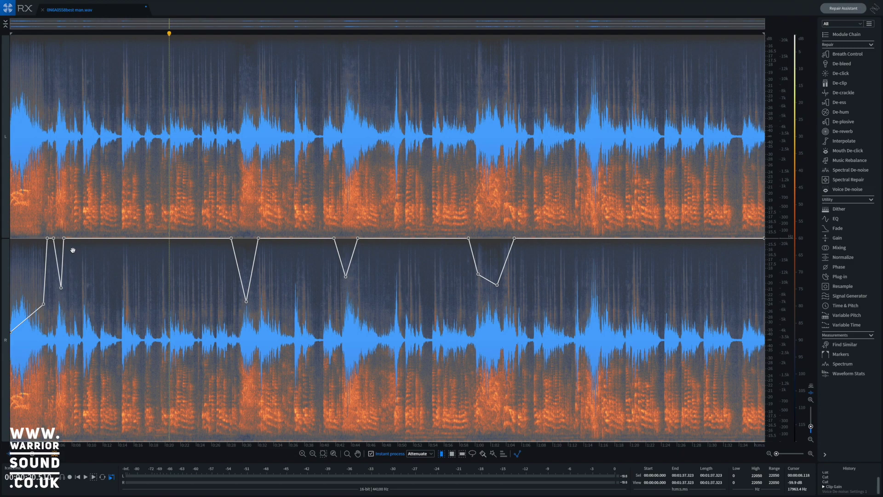
# Select an existing gain point, then play the recording from about 1:14 to hear the next peak
pyautogui.click(63, 239)
pyautogui.click(585, 33)
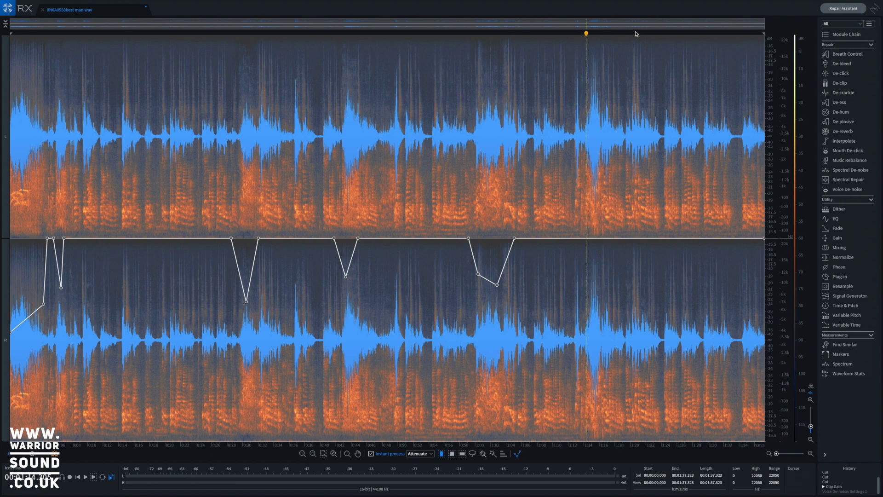
pyautogui.press('space')
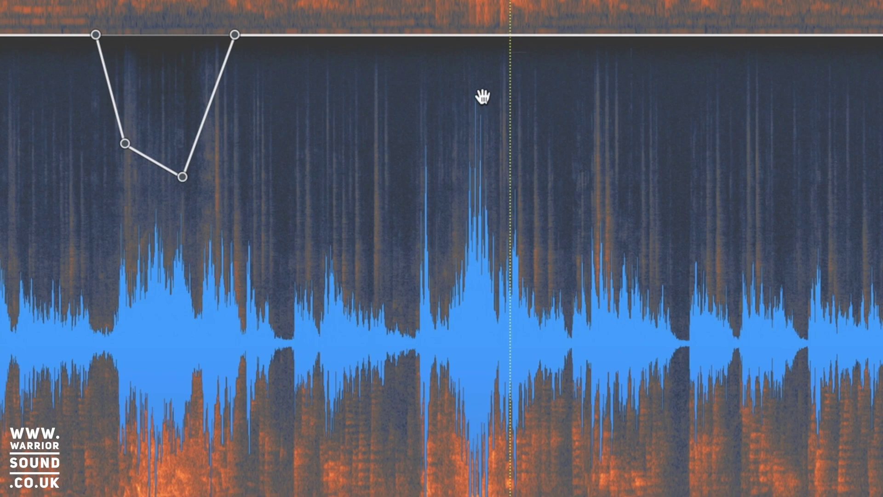
# Add three clip-gain nodes around the 1:14 peak and lower the middle node to -5.0 dB
pyautogui.click(509, 37)
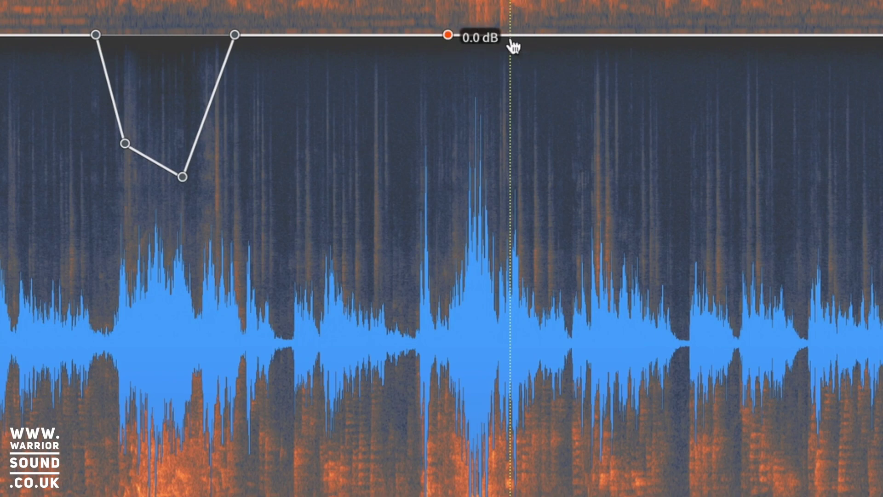
pyautogui.click(494, 40)
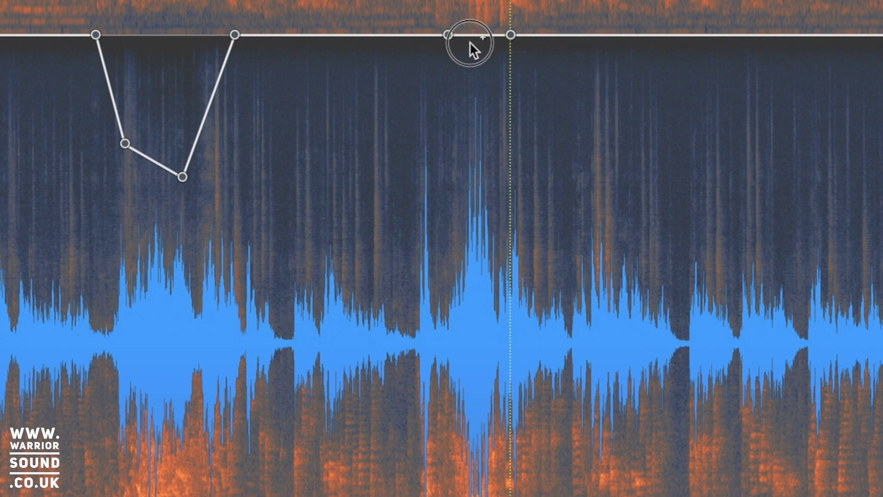
pyautogui.click(478, 149)
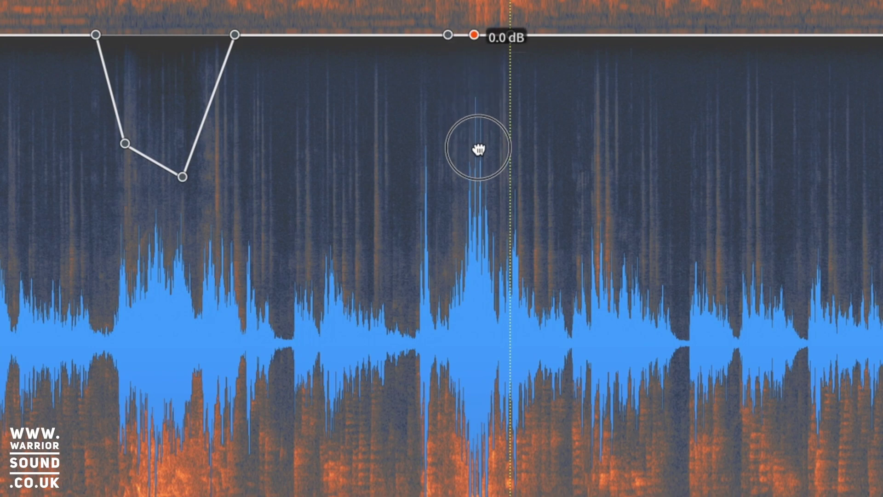
pyautogui.moveTo(474, 35); pyautogui.dragTo(473, 82)
pyautogui.moveTo(478, 149); pyautogui.dragTo(476, 161)
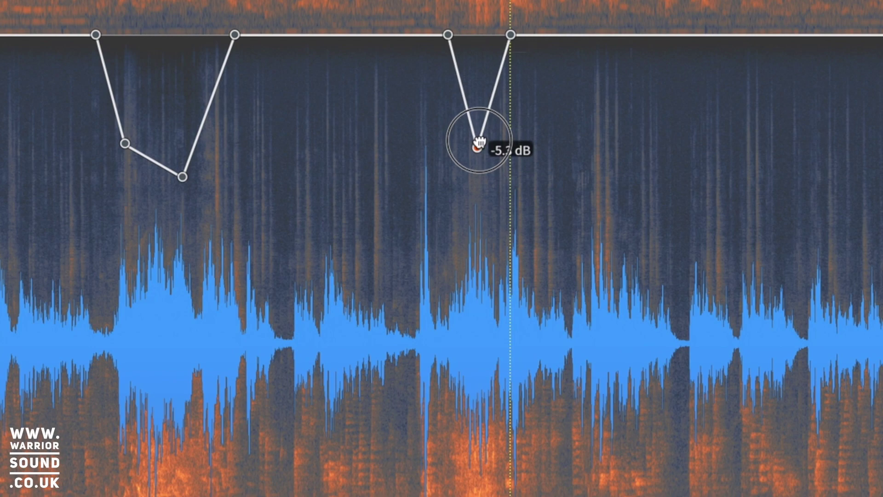
pyautogui.moveTo(477, 147); pyautogui.dragTo(478, 138)
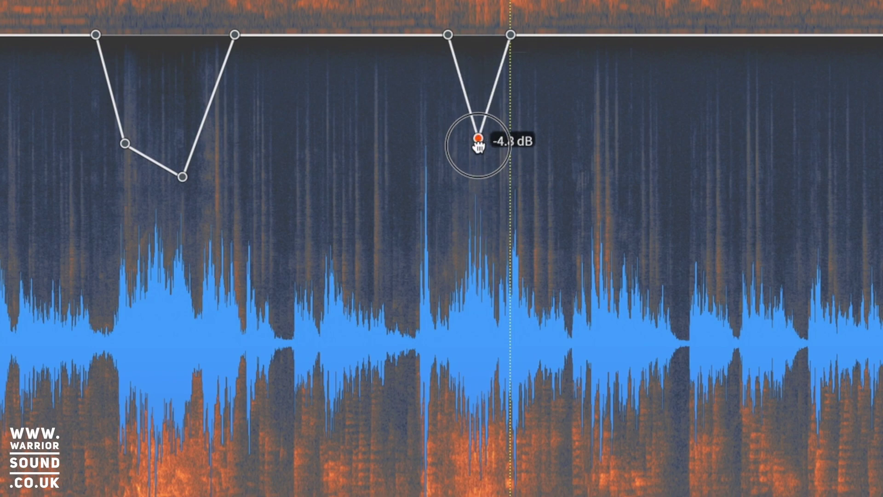
pyautogui.press('Down')
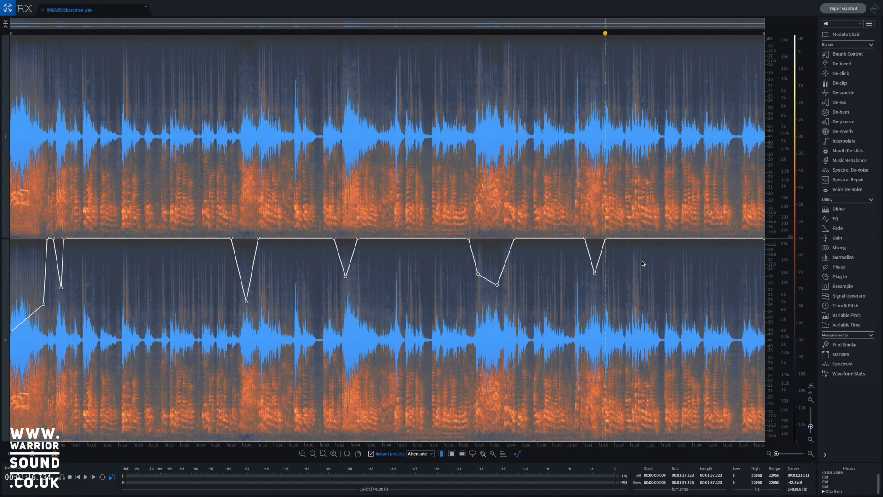
# Add clip-gain dips of -2.0 dB and -2.6 dB on the next two loud peaks
pyautogui.click(573, 239)
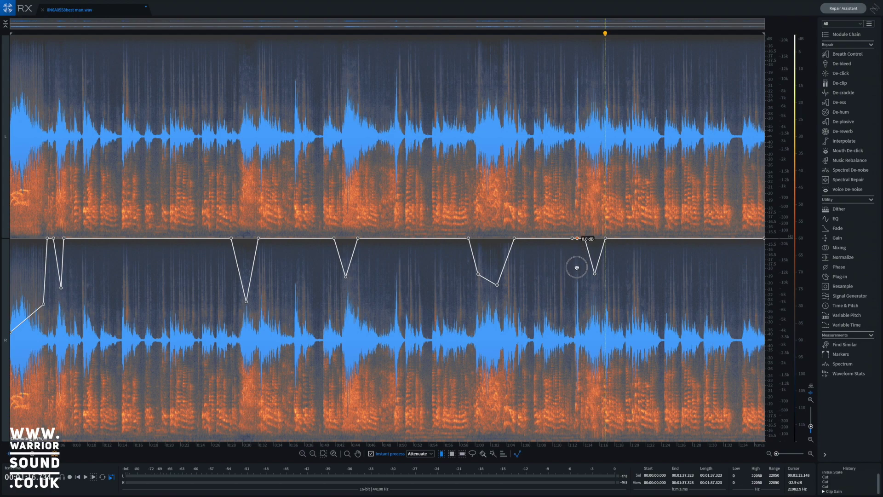
pyautogui.moveTo(577, 238); pyautogui.dragTo(576, 267)
pyautogui.click(387, 237)
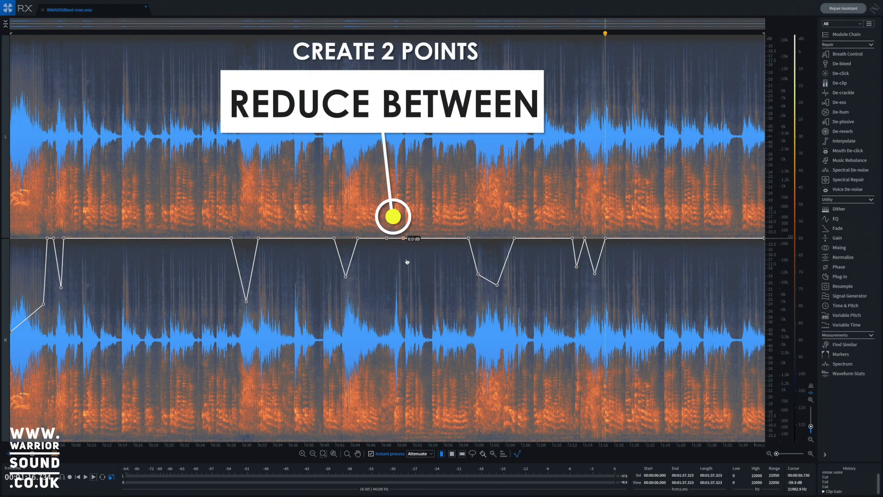
pyautogui.click(396, 244)
pyautogui.click(396, 258)
pyautogui.moveTo(396, 258); pyautogui.dragTo(396, 258)
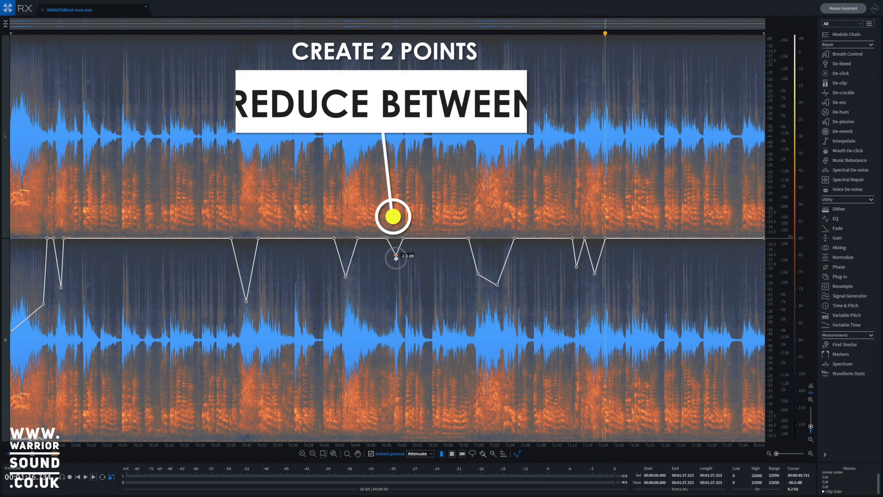
# Lower another loud peak to -4.1 dB and play the recording from the beginning
pyautogui.click(296, 239)
pyautogui.click(295, 268)
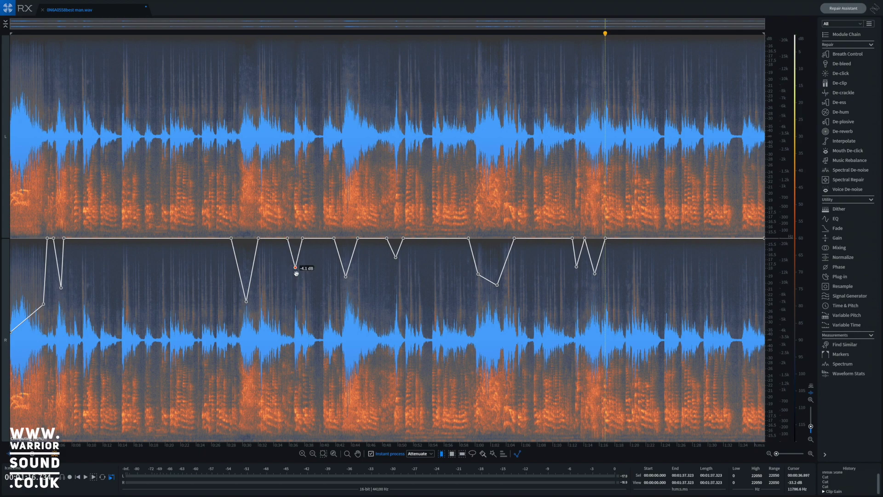
pyautogui.press('Home')
pyautogui.press('space')
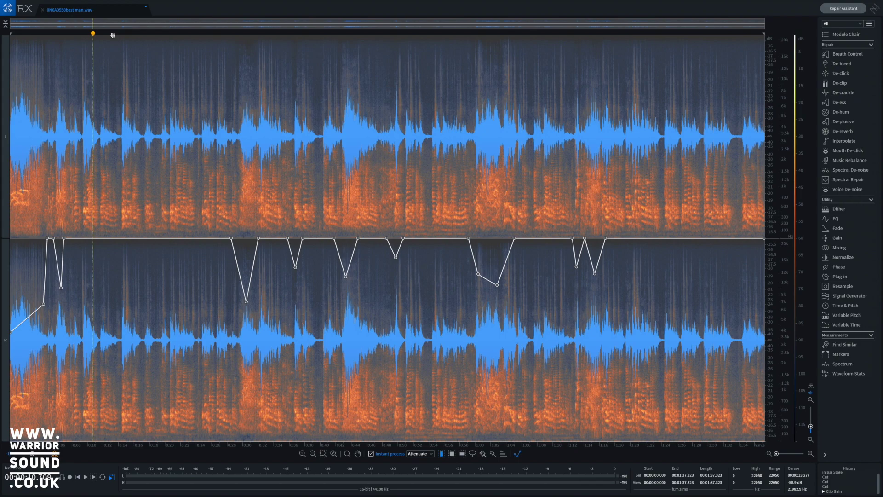
pyautogui.press('space')
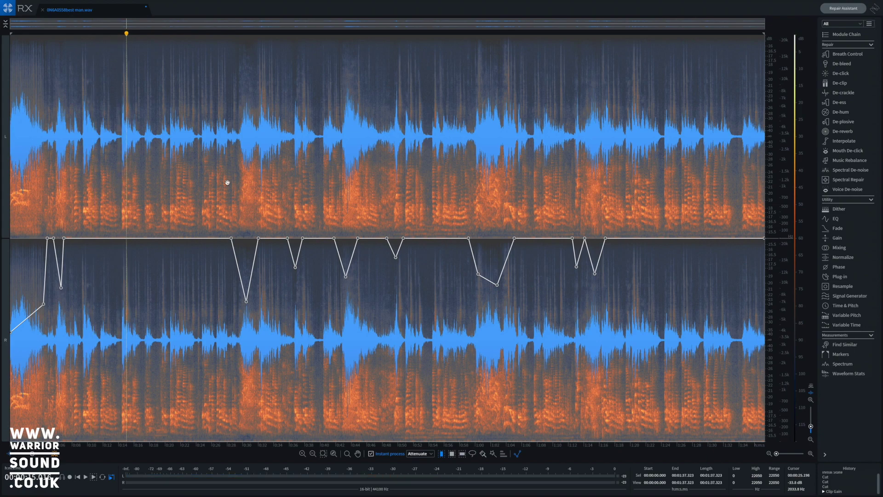
# Open Voice De-noise, showing Adaptive mode, Dialogue, Surgical and 12.0 dB reduction
pyautogui.click(844, 191)
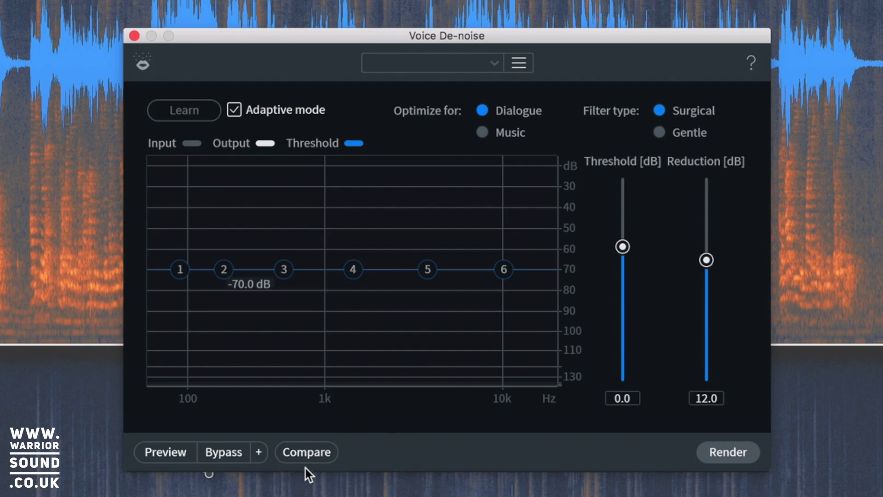
# Store the 12.0 dB de-noise as Settings 1 and audition it against the original audio
pyautogui.click(315, 457)
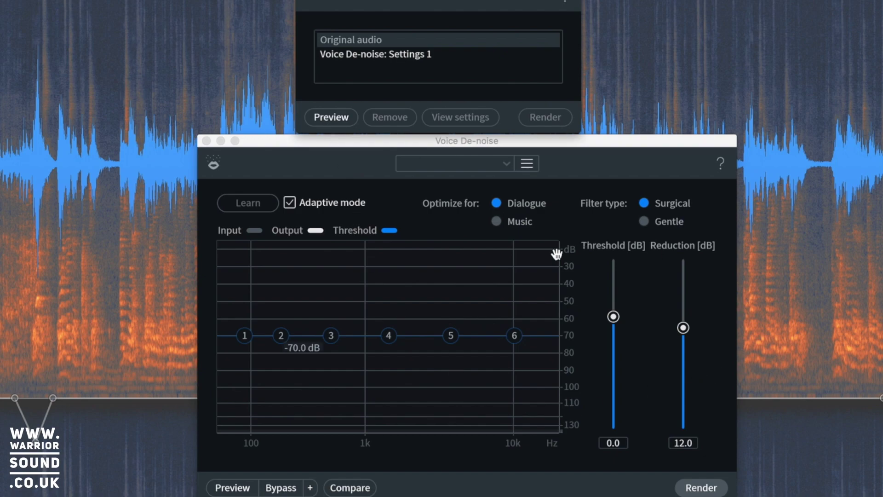
pyautogui.click(329, 119)
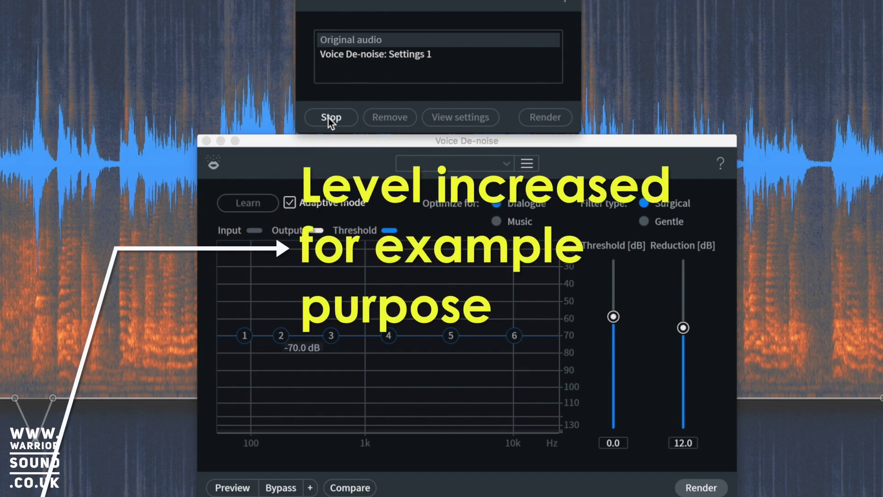
pyautogui.click(382, 56)
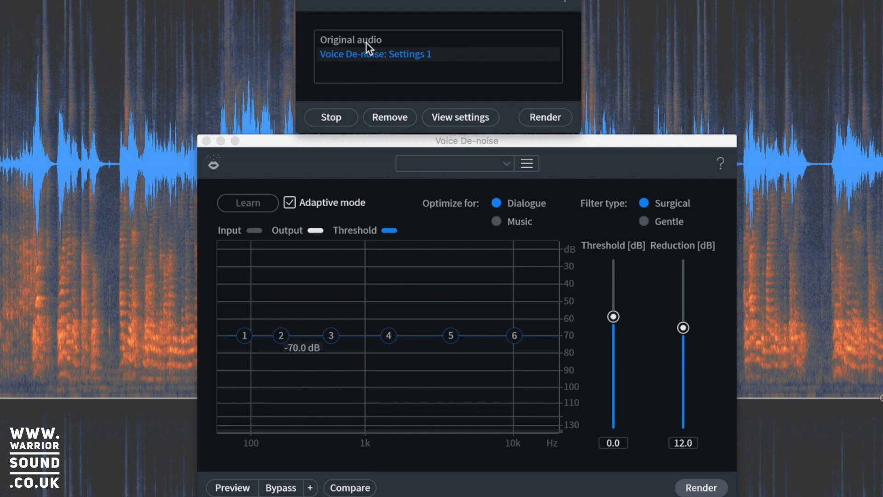
pyautogui.click(366, 42)
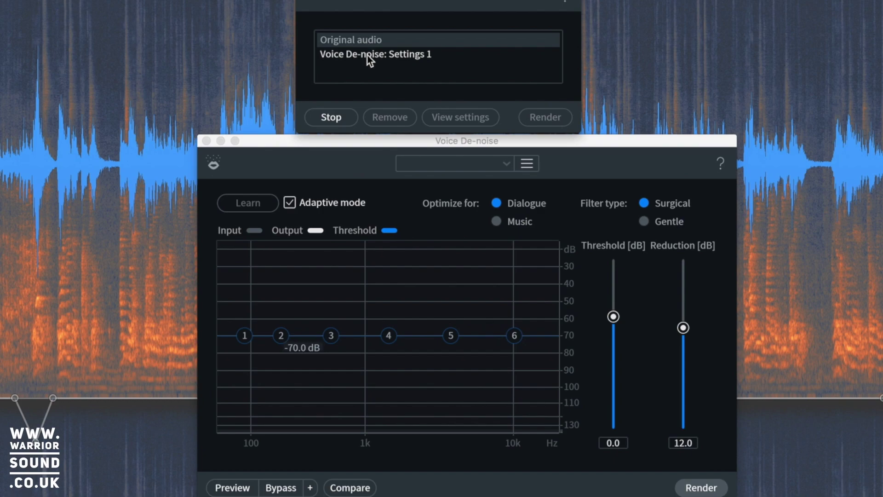
pyautogui.click(367, 55)
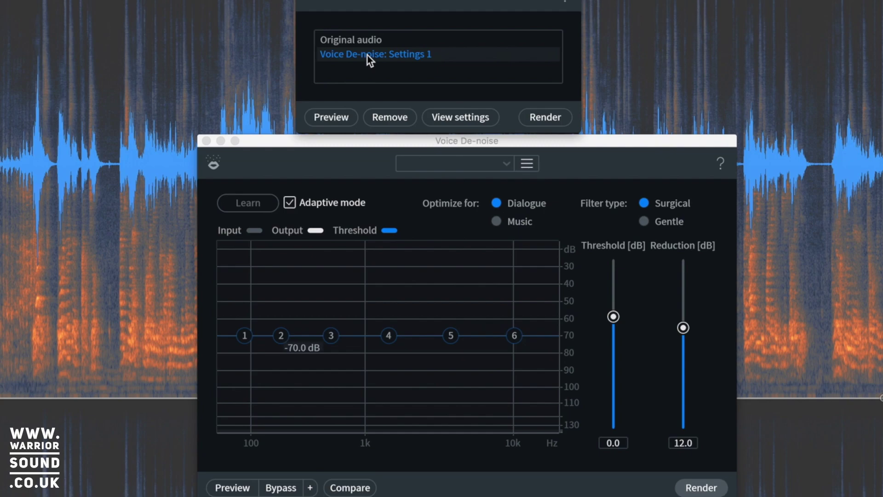
# Raise reduction to 19.0 dB, store it as Settings 2, and compare it with Settings 1
pyautogui.moveTo(683, 328); pyautogui.dragTo(685, 274)
pyautogui.click(368, 490)
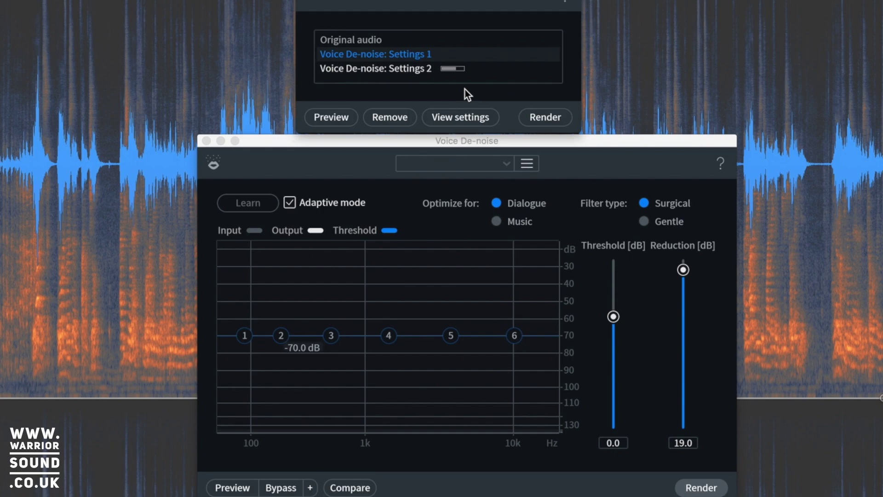
pyautogui.click(396, 69)
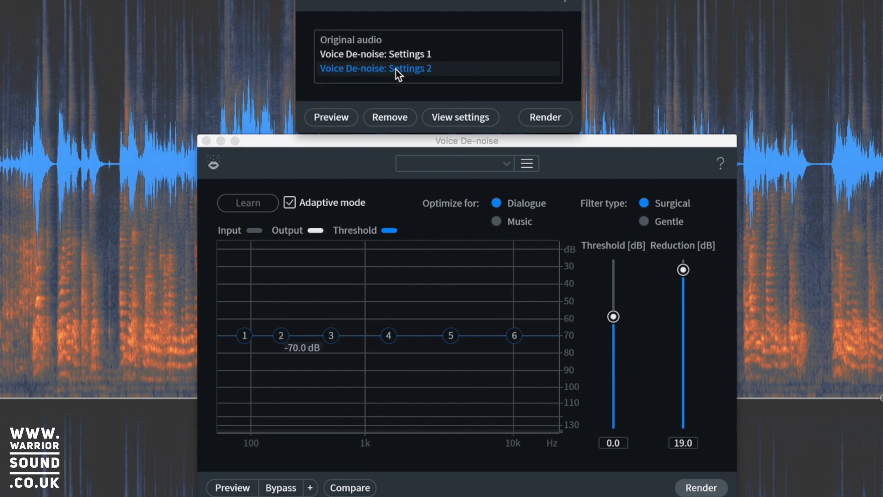
pyautogui.click(326, 117)
pyautogui.click(394, 55)
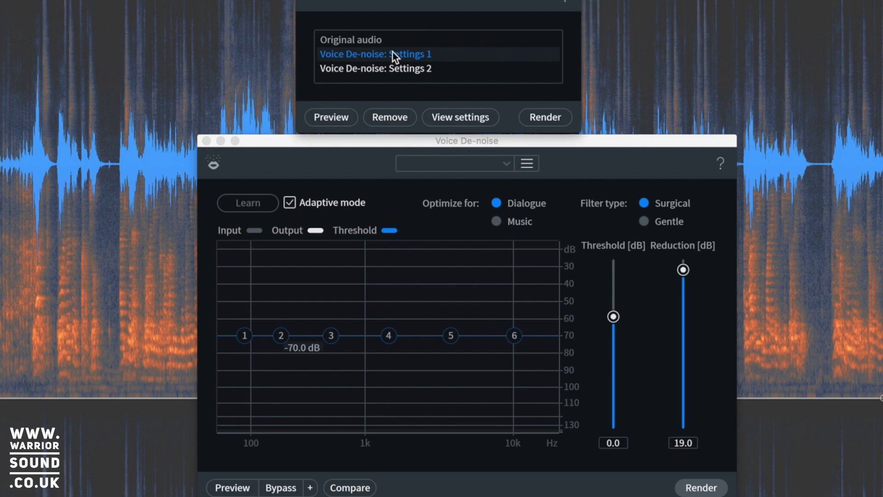
# Close the Voice De-noise window and stop playback
pyautogui.click(550, 123)
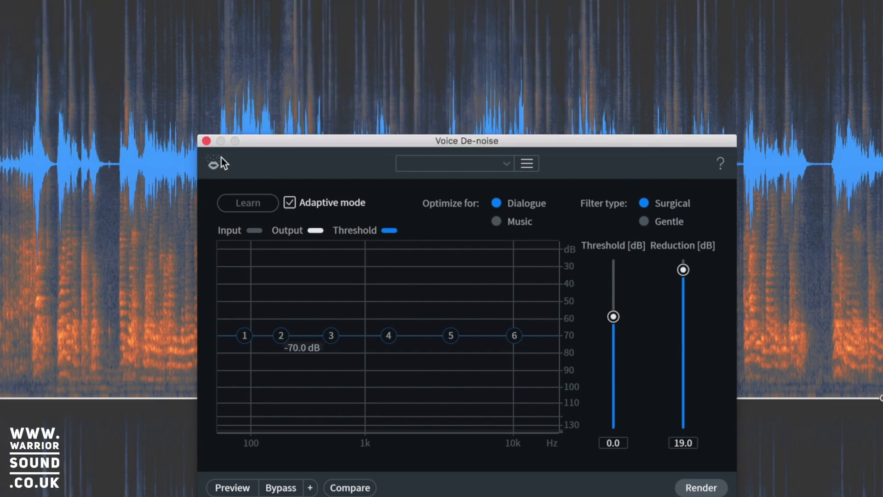
pyautogui.click(206, 141)
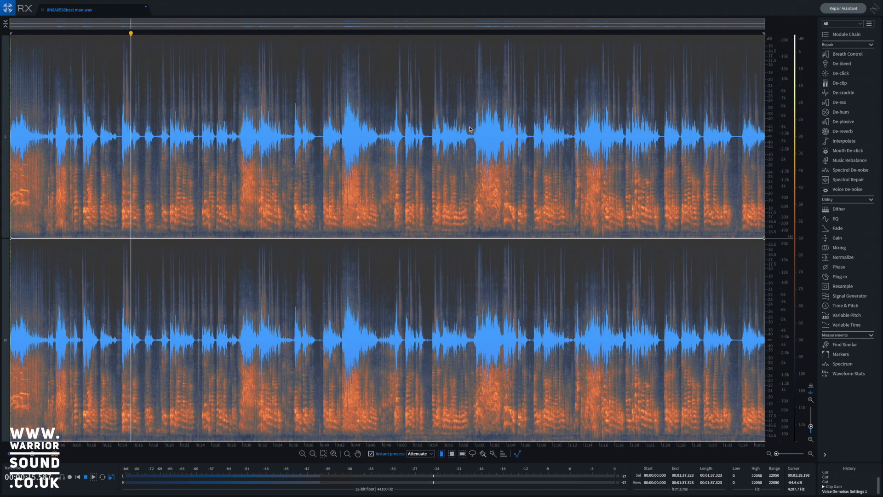
pyautogui.press('space')
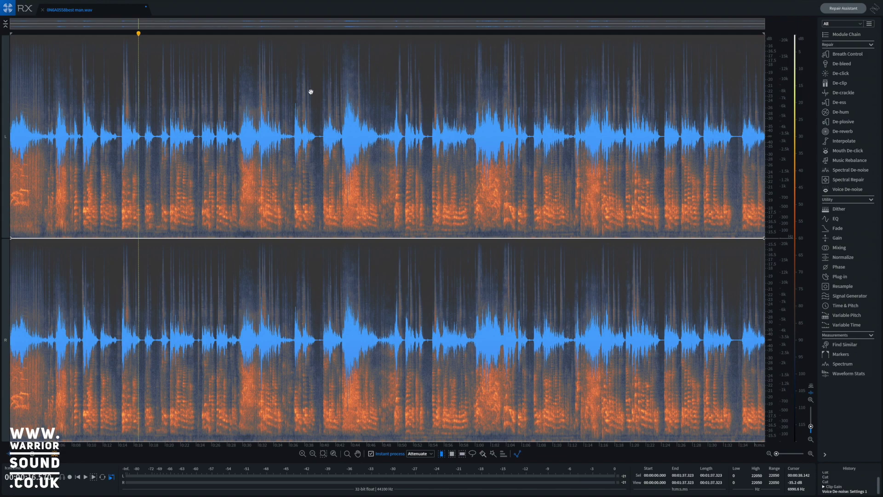
# Add a clip-gain point near 42 seconds, audition that passage, and return the playhead to about 42.4 s
pyautogui.click(341, 54)
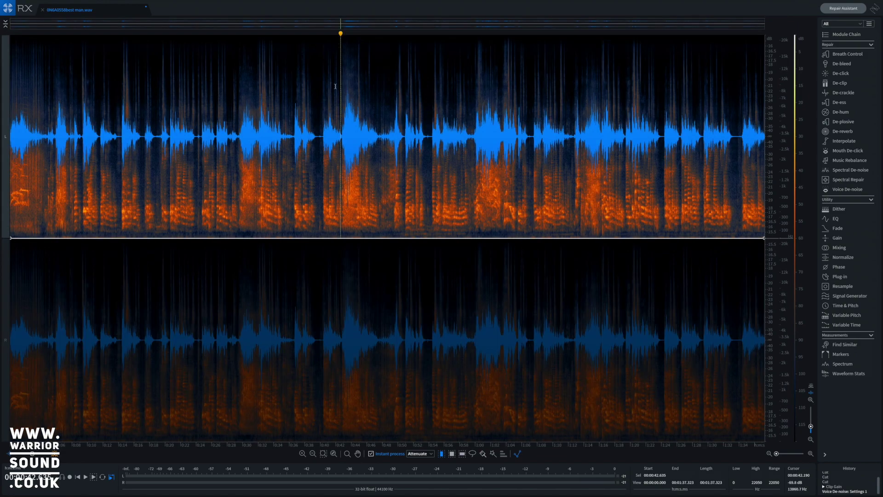
pyautogui.click(339, 239)
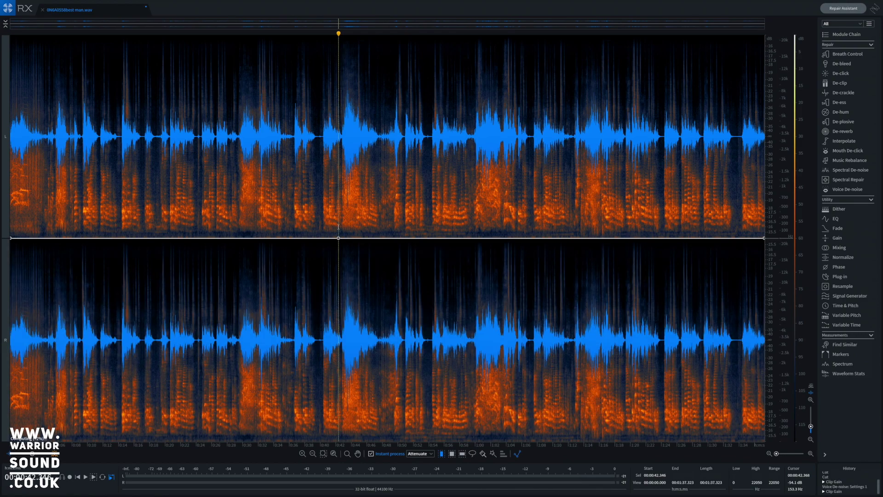
pyautogui.press('space')
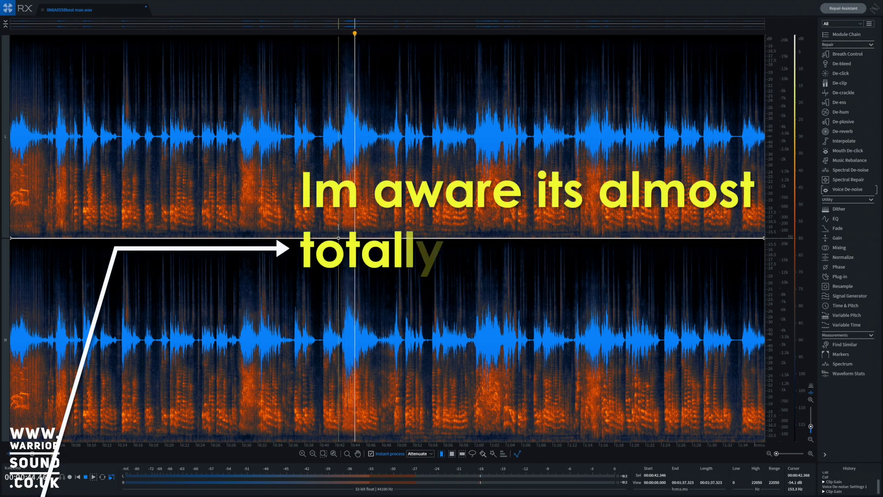
pyautogui.click(337, 227)
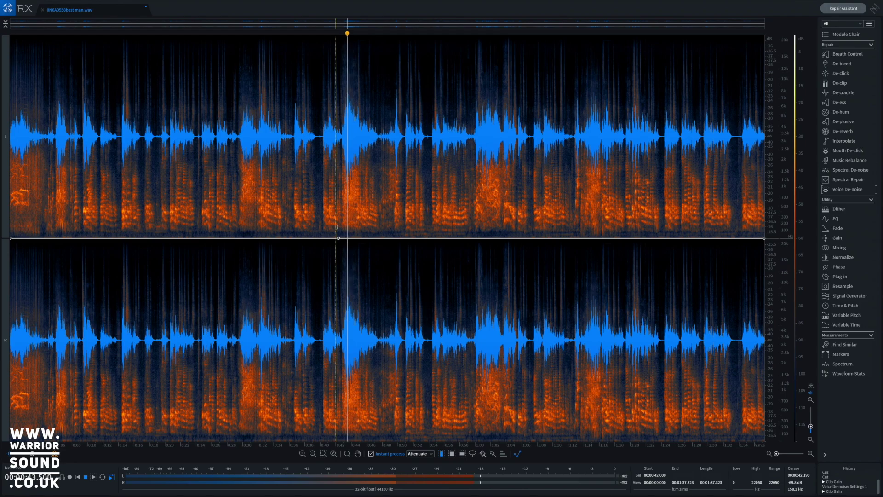
pyautogui.press('space')
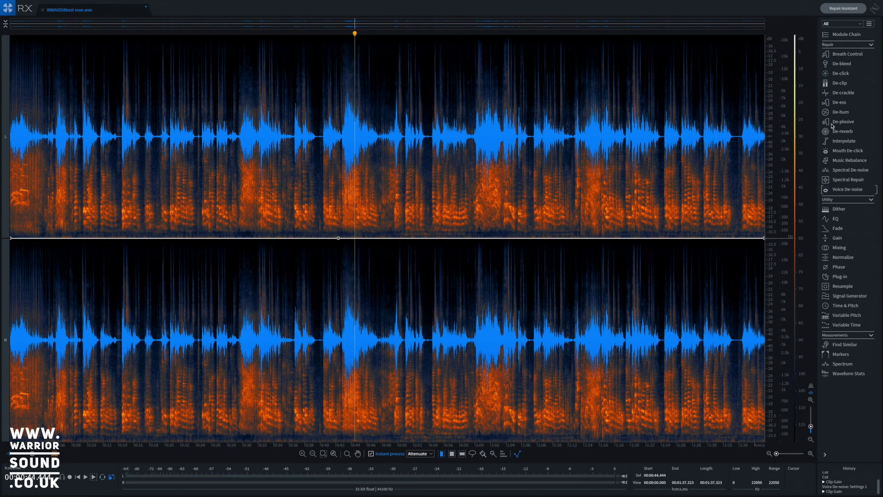
pyautogui.moveTo(354, 33); pyautogui.dragTo(339, 33)
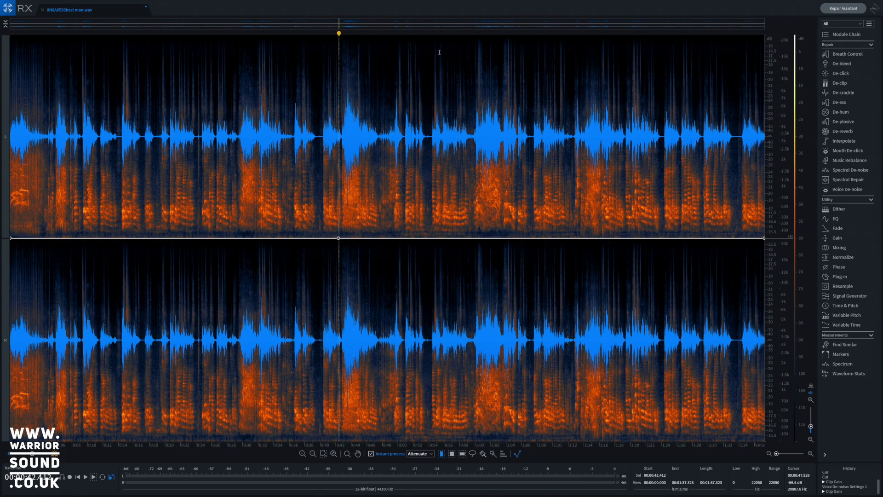
# Open De-clip and set the clipping threshold to -7.8 dB
pyautogui.click(839, 84)
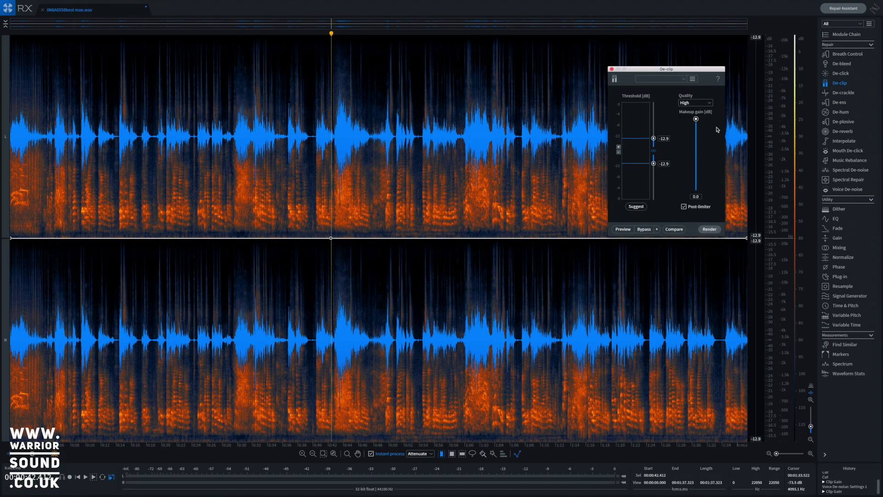
pyautogui.moveTo(654, 140); pyautogui.dragTo(653, 112)
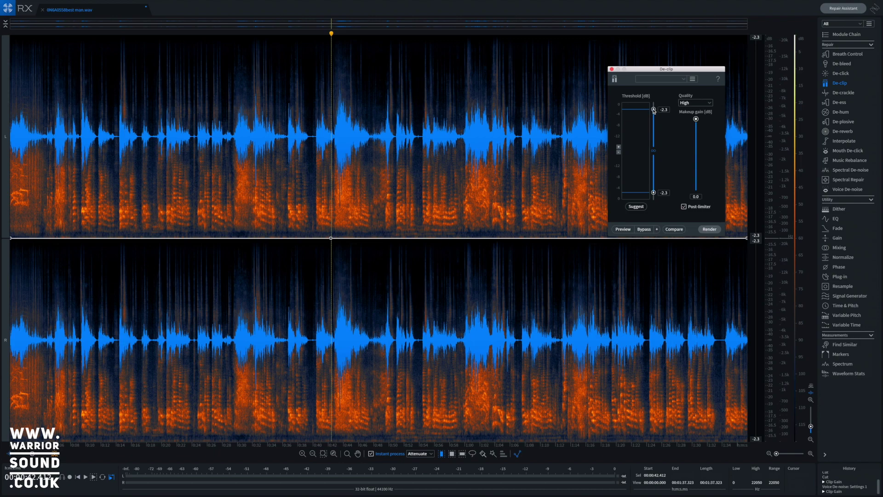
pyautogui.moveTo(654, 111); pyautogui.dragTo(654, 125)
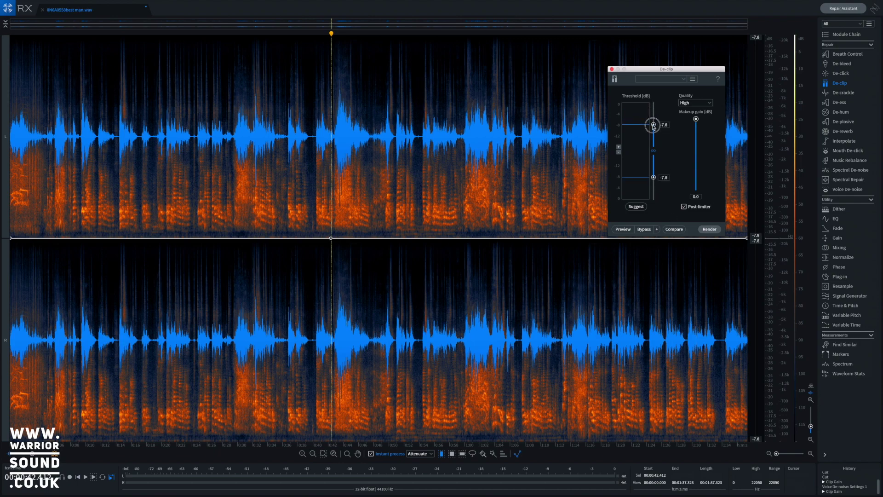
# Compare De-clip Settings 1 with the original audio, render it, and close the module
pyautogui.click(674, 229)
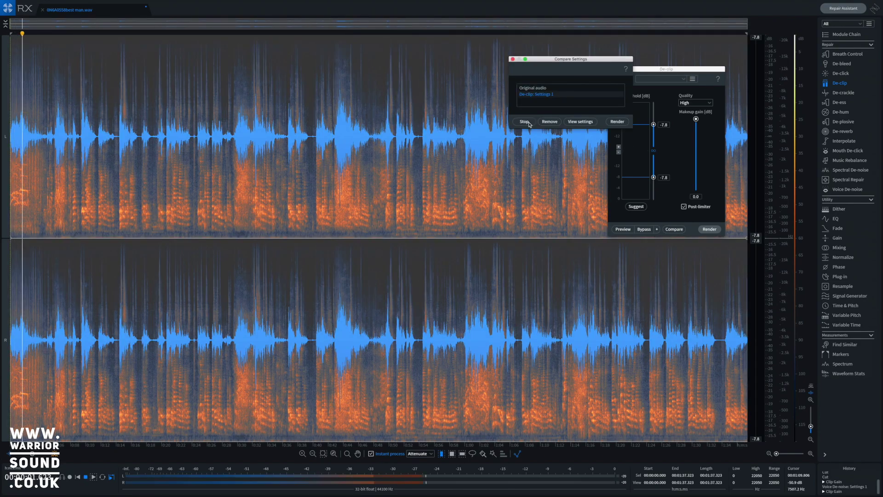
pyautogui.click(533, 89)
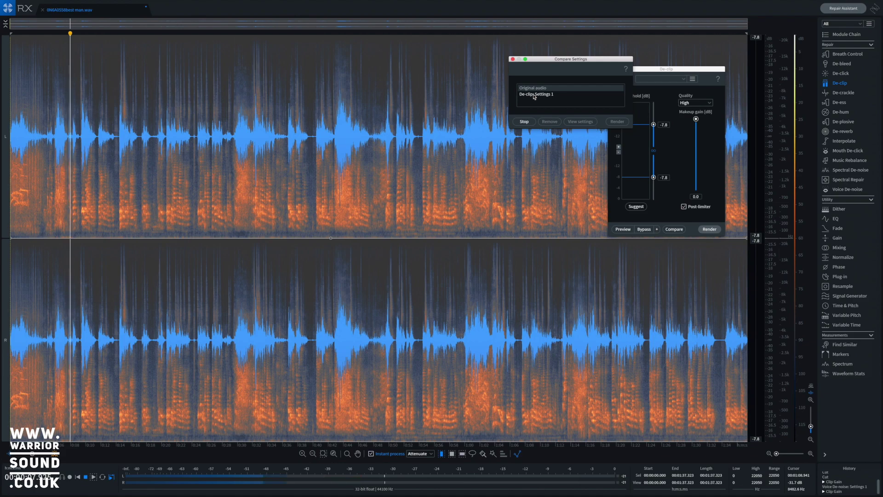
pyautogui.click(534, 94)
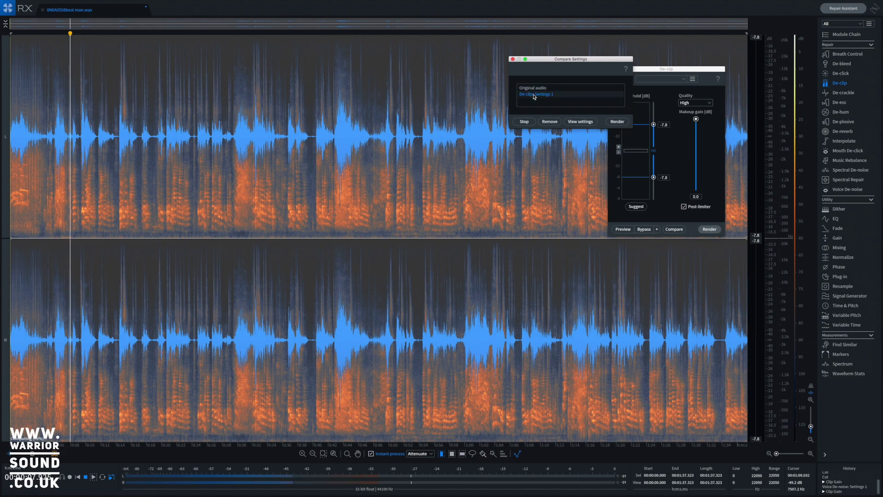
pyautogui.click(620, 123)
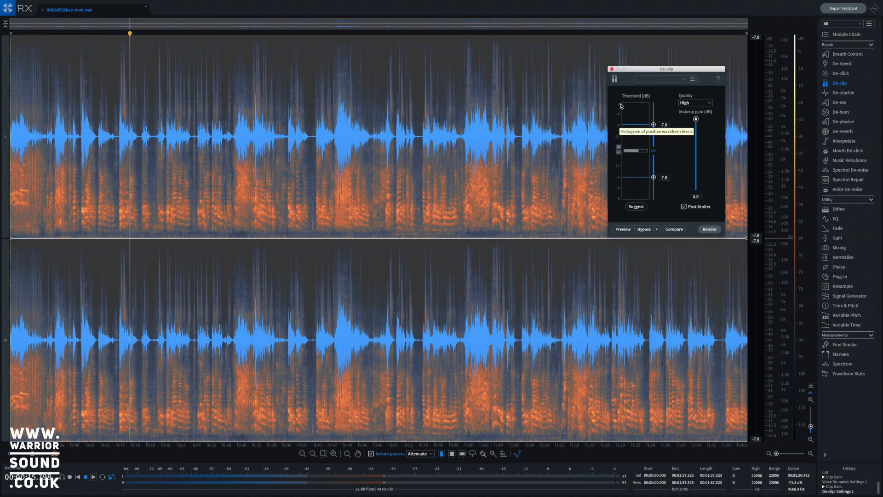
pyautogui.click(612, 69)
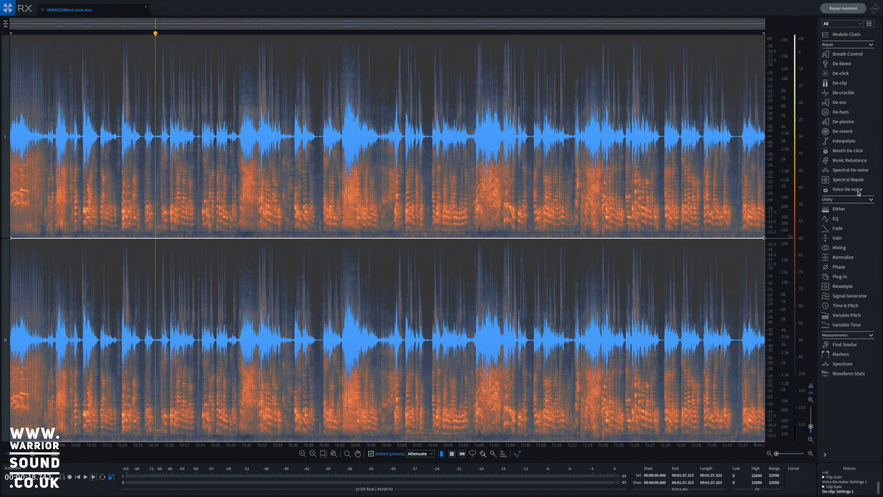
# Filter the module list to gain modules and open Gain
pyautogui.click(846, 24)
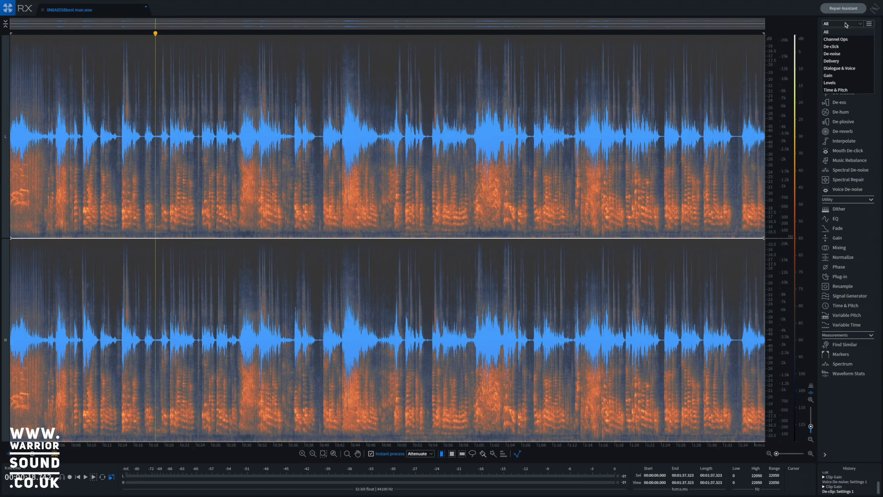
pyautogui.click(843, 76)
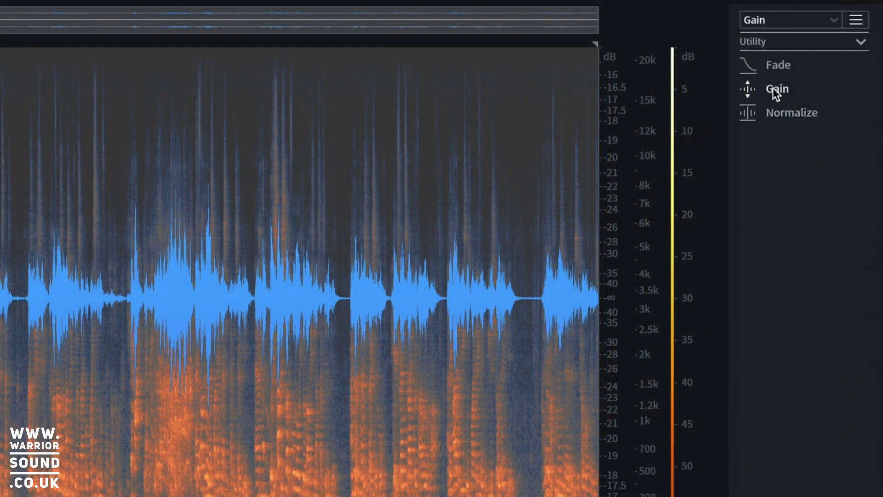
pyautogui.click(773, 89)
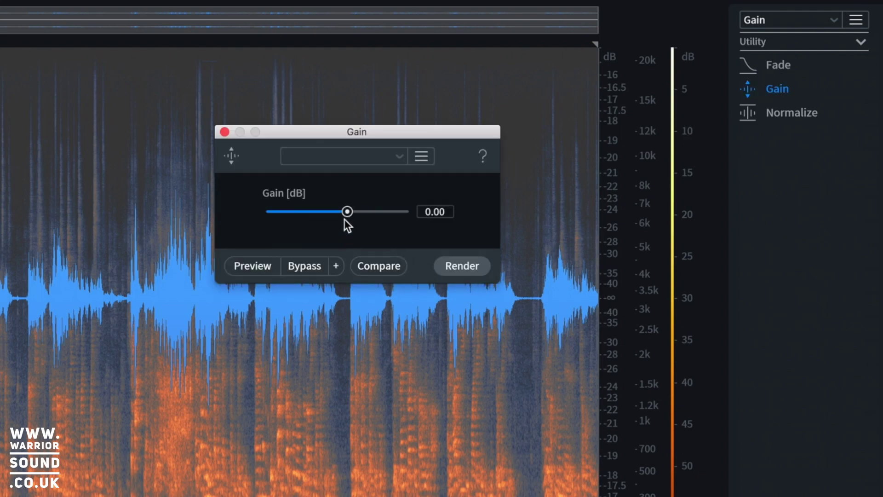
# Render a 10.00 dB gain boost, rescale the amplitude view, and play the louder audio
pyautogui.moveTo(350, 216); pyautogui.dragTo(372, 217)
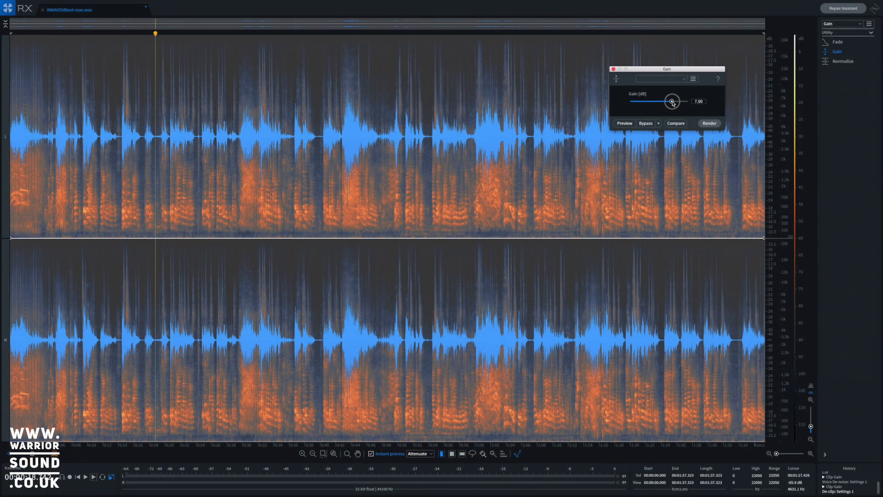
pyautogui.moveTo(673, 103); pyautogui.dragTo(674, 103)
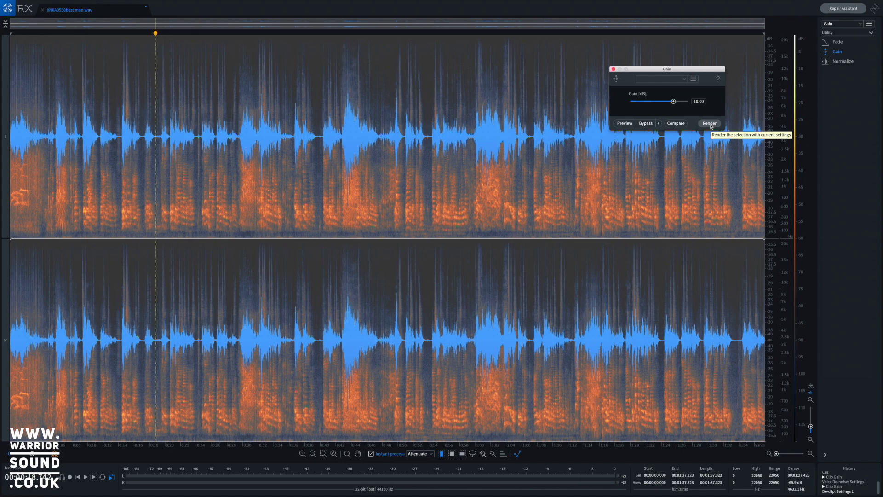
pyautogui.click(710, 124)
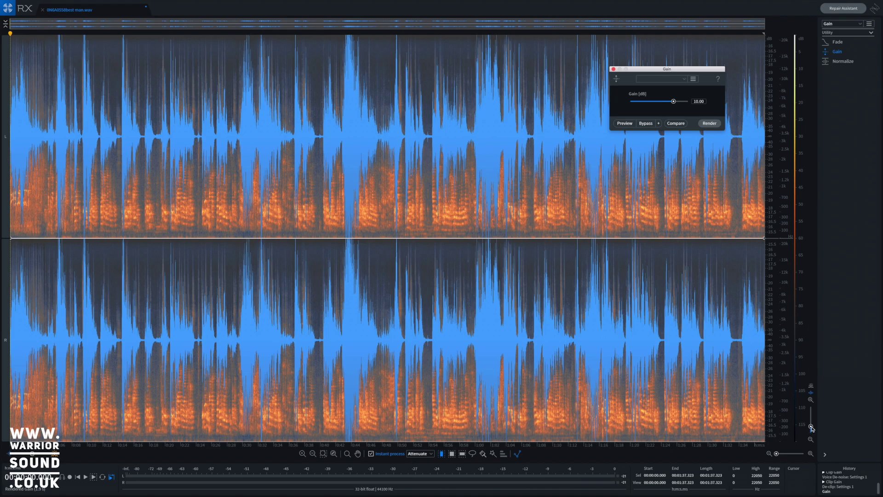
pyautogui.moveTo(812, 429); pyautogui.dragTo(812, 429)
pyautogui.press('space')
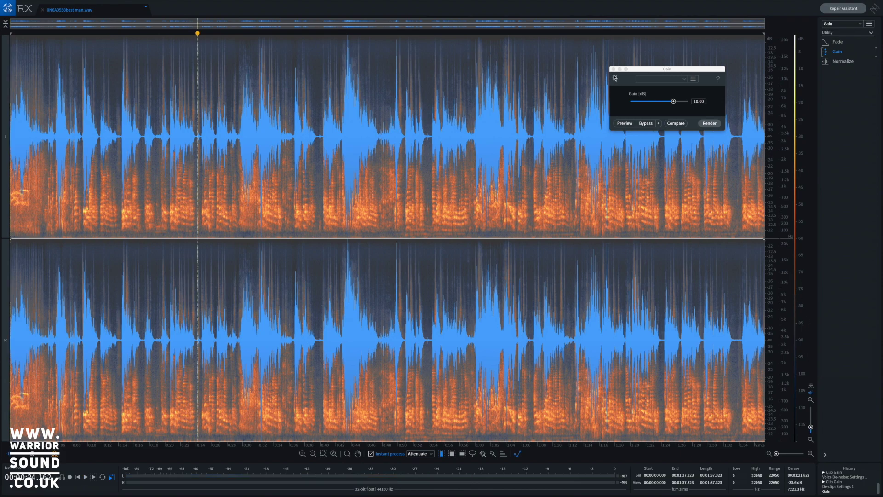
pyautogui.click(613, 70)
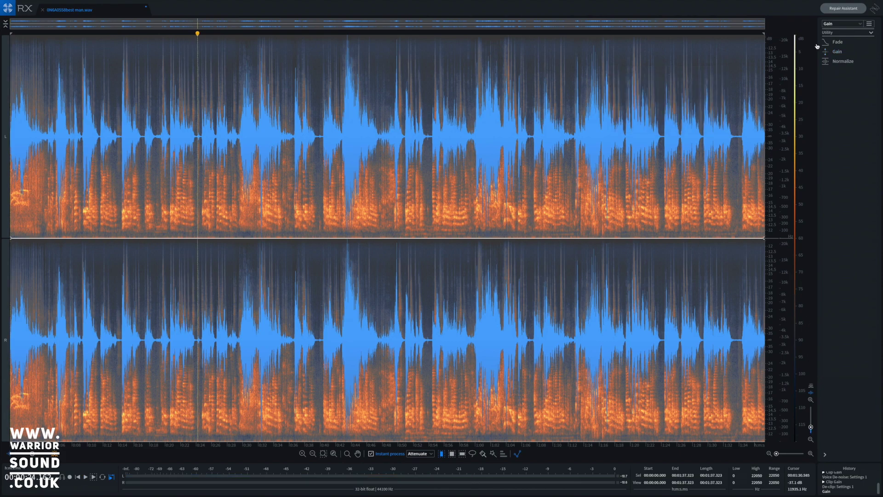
pyautogui.click(848, 24)
pyautogui.click(847, 33)
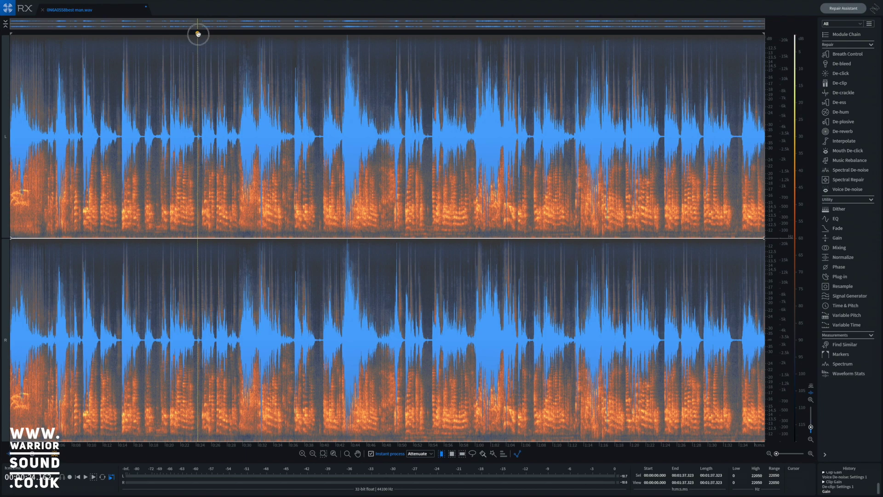
pyautogui.press('space')
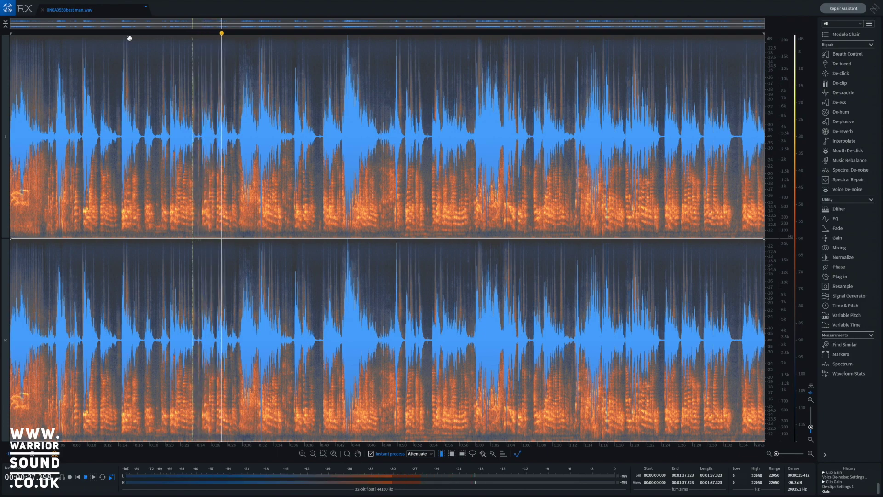
pyautogui.click(186, 35)
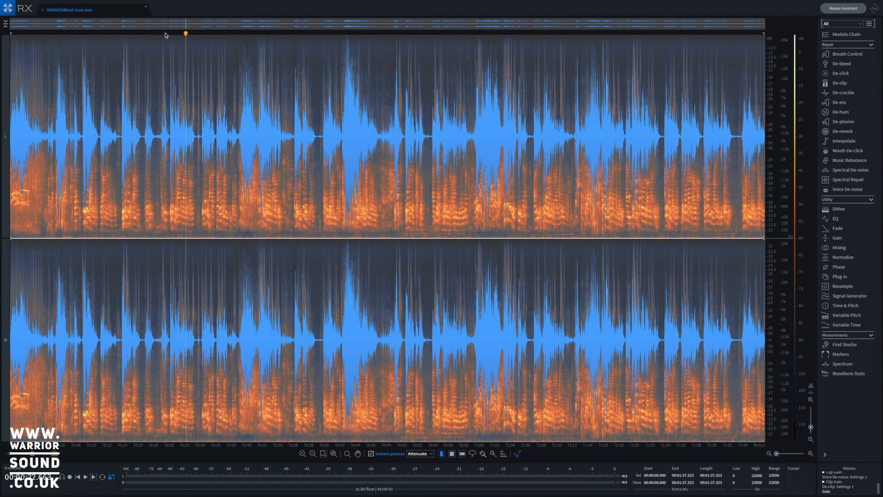
pyautogui.click(165, 35)
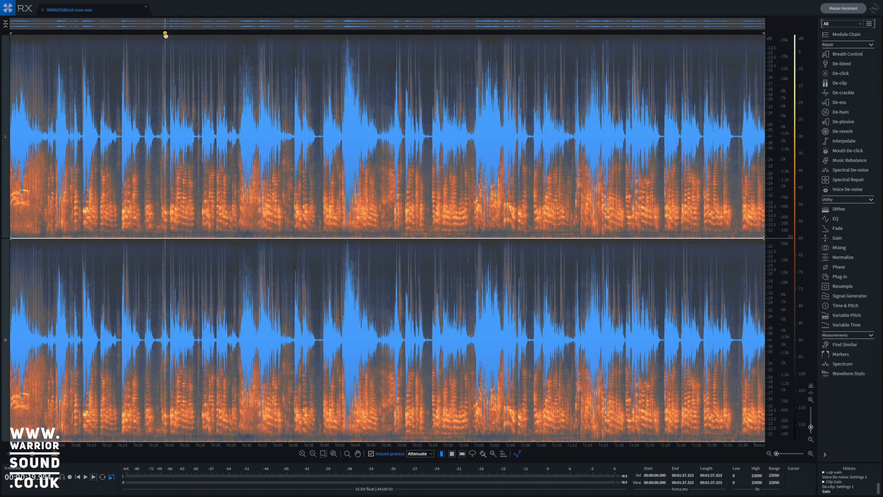
# Learn the reverb profile in De-reverb and store it as Settings 1 (10.0 reduction, 1.2 s tail)
pyautogui.click(843, 132)
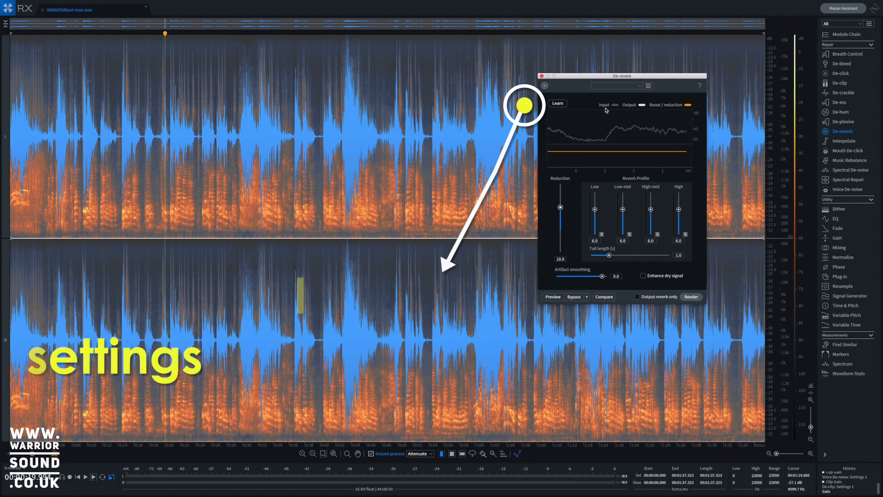
pyautogui.click(557, 104)
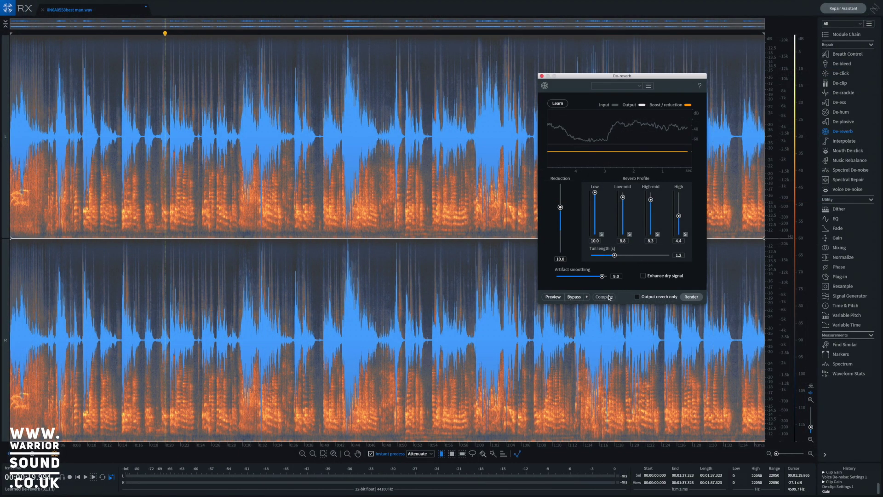
pyautogui.click(603, 297)
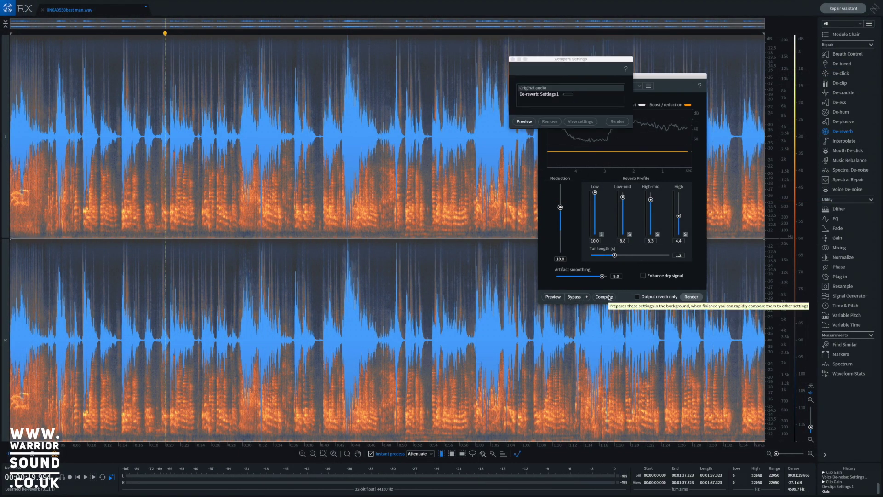
# Preview De-reverb Settings 1 and the original audio side by side
pyautogui.moveTo(609, 60); pyautogui.dragTo(513, 78)
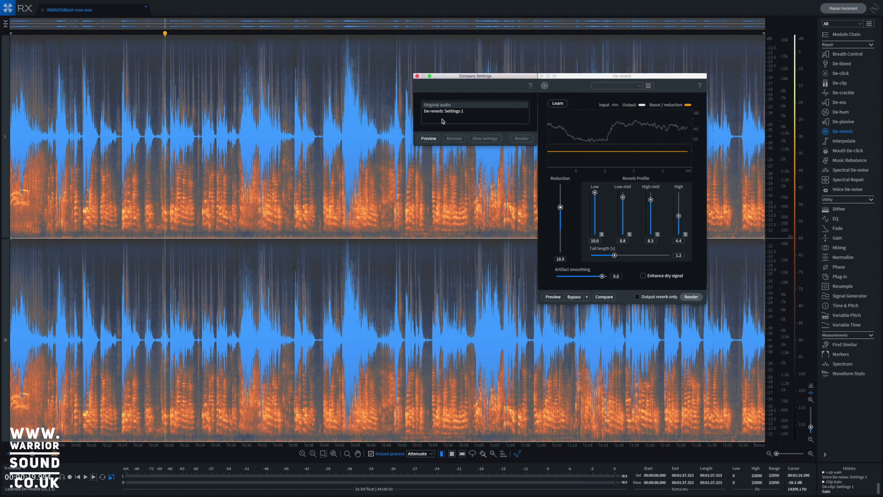
pyautogui.click(429, 139)
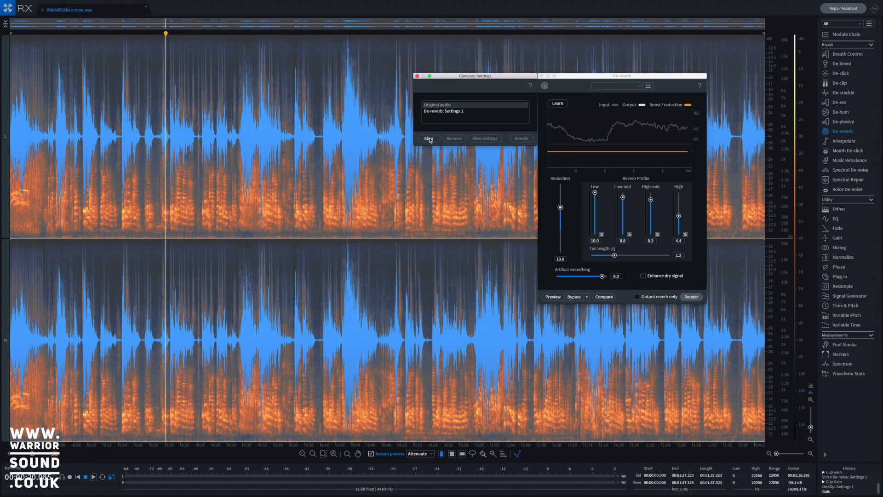
pyautogui.click(448, 112)
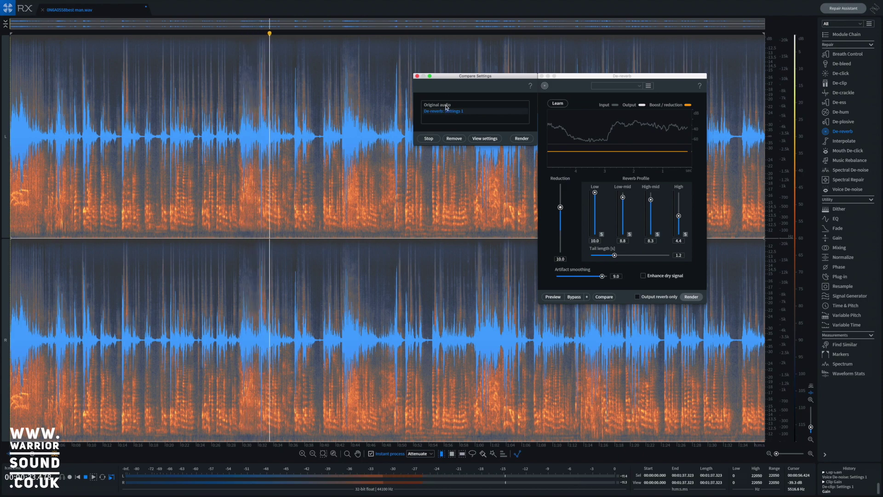
pyautogui.click(445, 106)
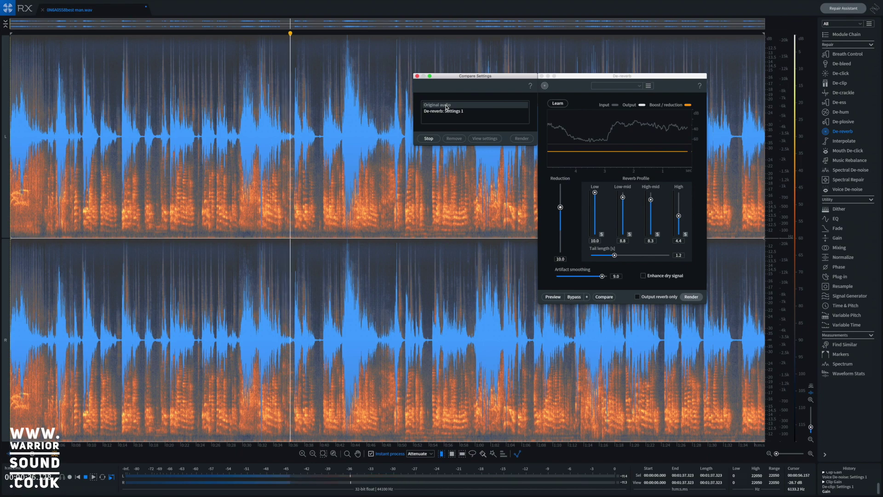
# Lower De-reverb reduction to 3.5 with Enhance dry signal, store as Settings 2, and audition it
pyautogui.press('space')
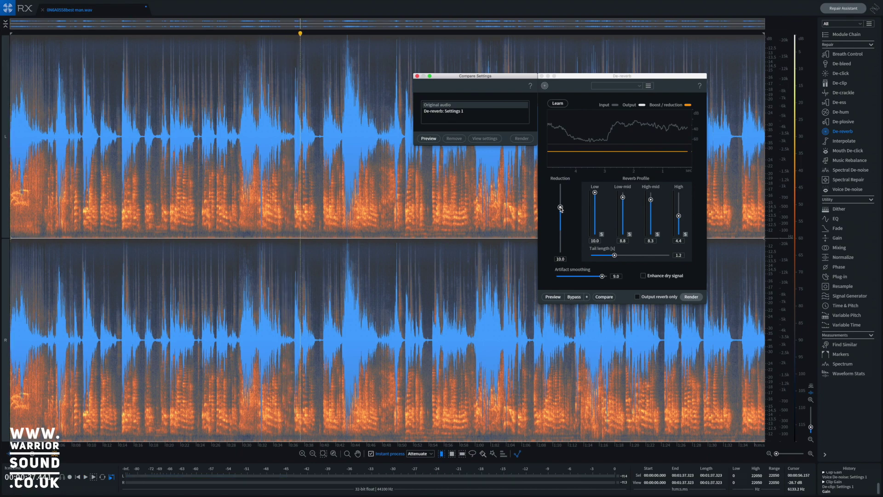
pyautogui.moveTo(560, 209); pyautogui.dragTo(561, 223)
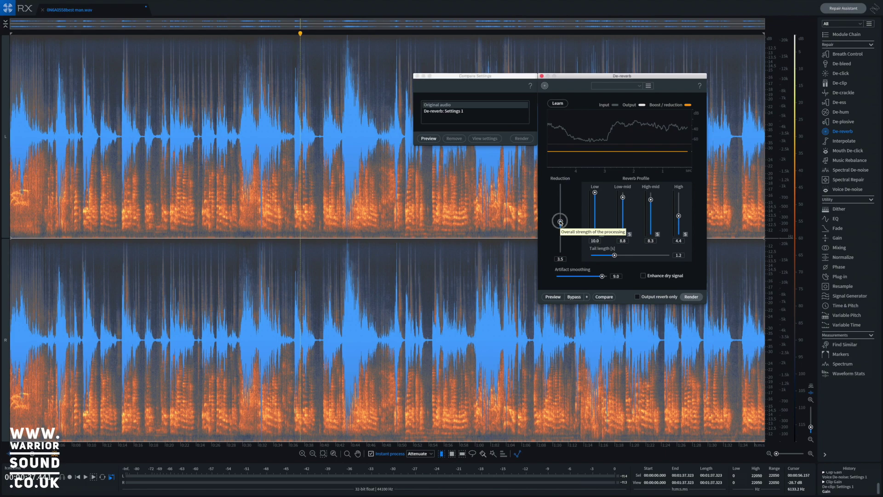
pyautogui.click(642, 276)
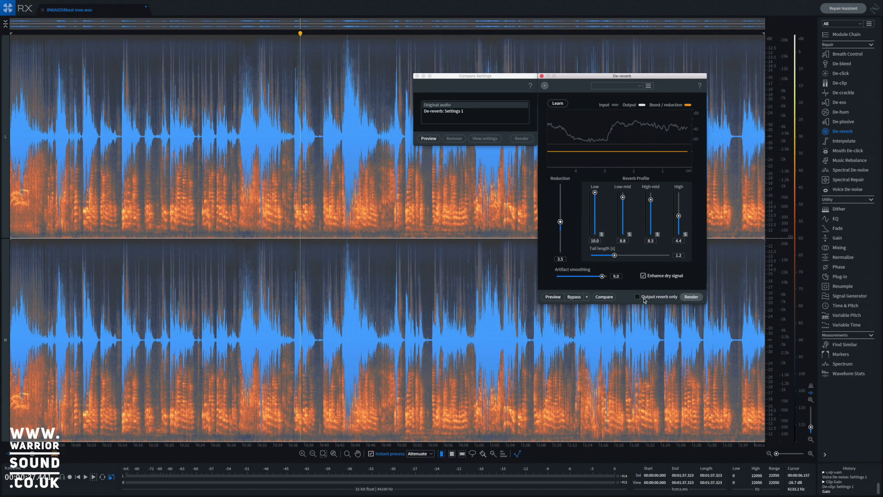
pyautogui.click(605, 297)
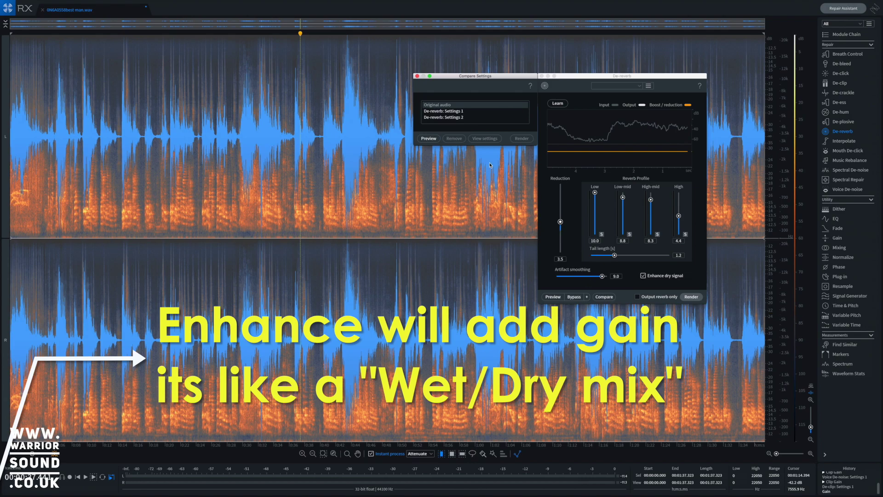
pyautogui.click(453, 117)
pyautogui.click(427, 138)
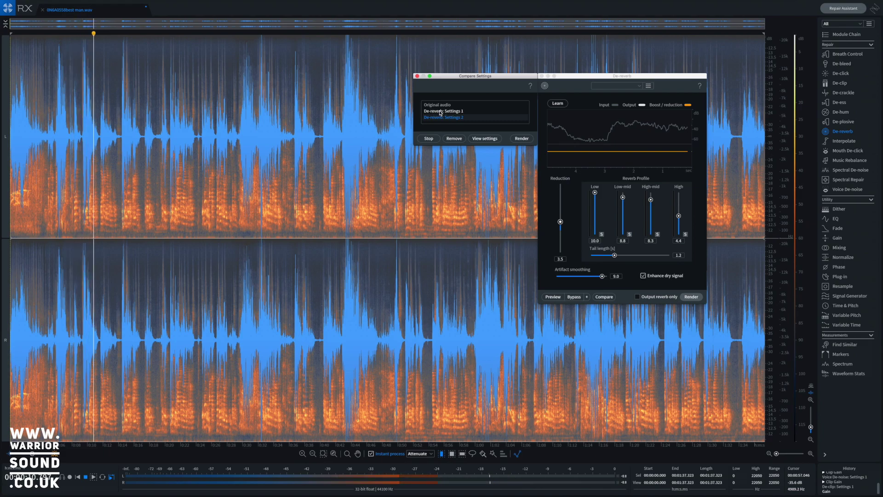
# Audition De-reverb Settings 1 and Settings 2 back to back, then stop playback
pyautogui.click(444, 118)
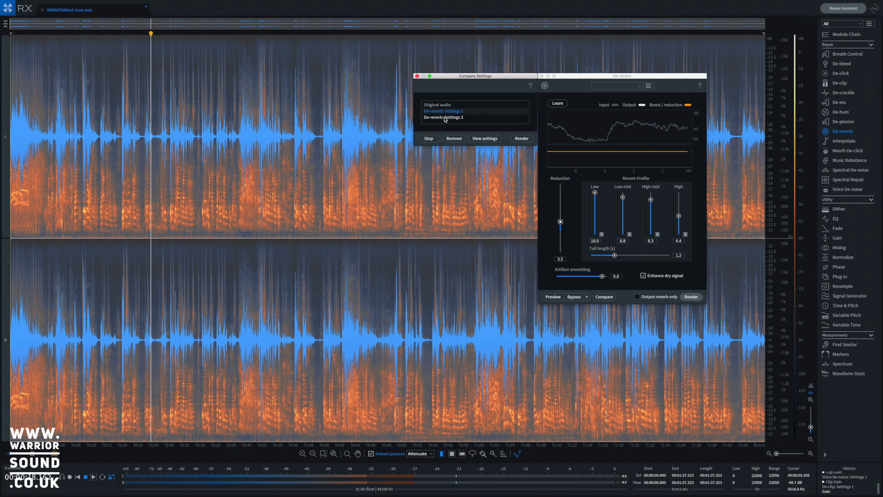
pyautogui.click(445, 118)
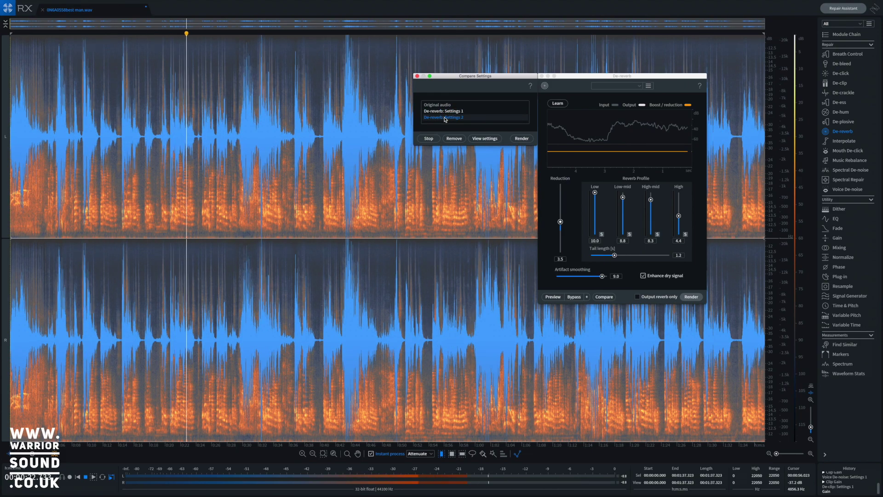
pyautogui.press('space')
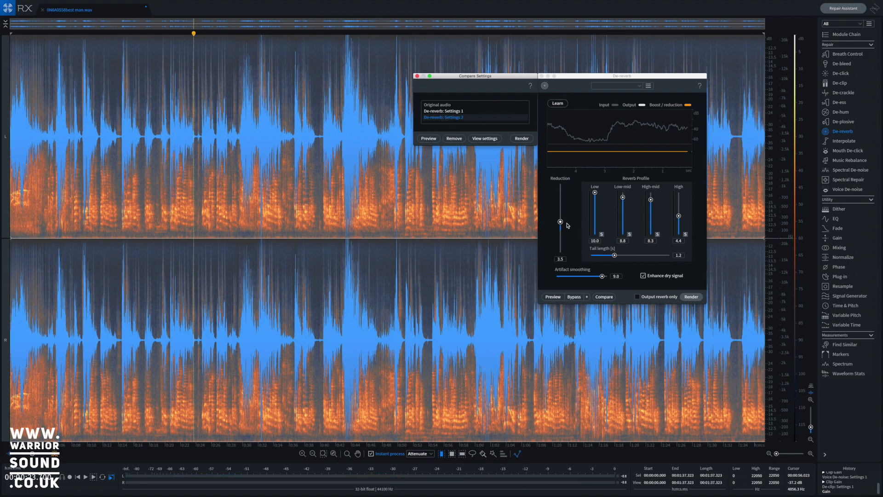
# Raise reverb Reduction to 6.1, store it as Settings 3, and audition it
pyautogui.moveTo(560, 223); pyautogui.dragTo(560, 216)
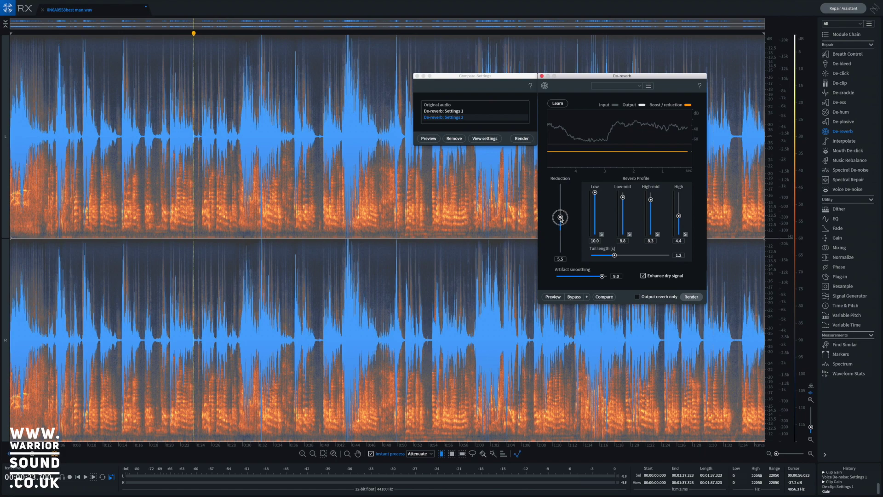
pyautogui.click(603, 298)
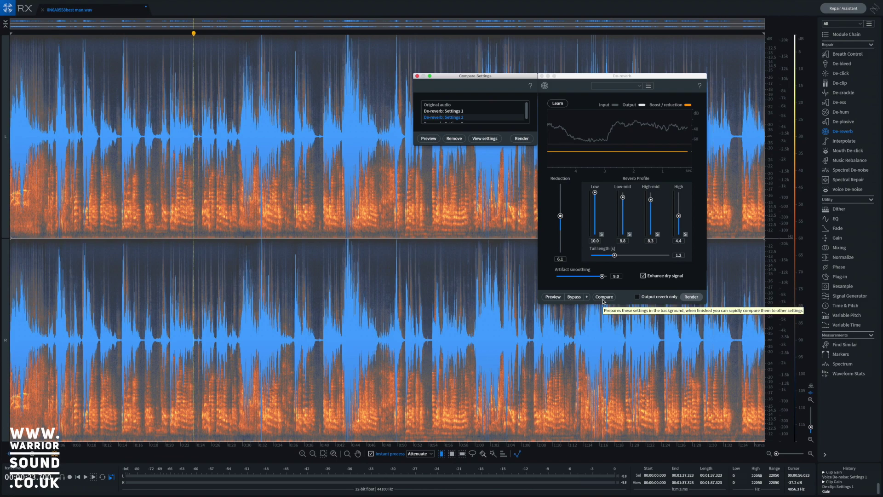
pyautogui.click(458, 124)
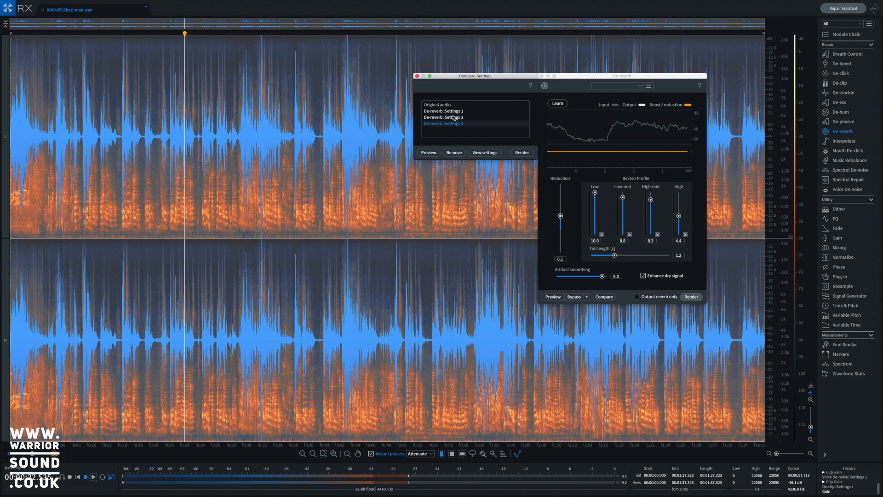
# Render the De-reverb Settings 2 version onto the recording
pyautogui.click(454, 118)
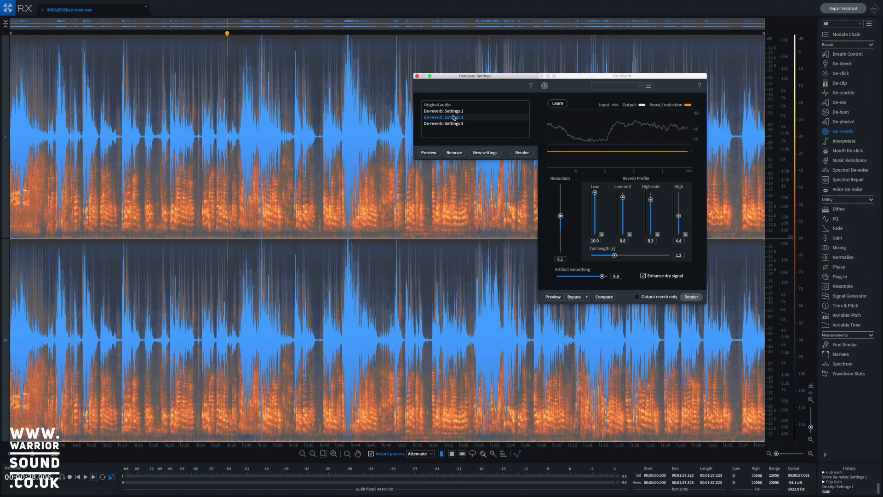
pyautogui.click(522, 153)
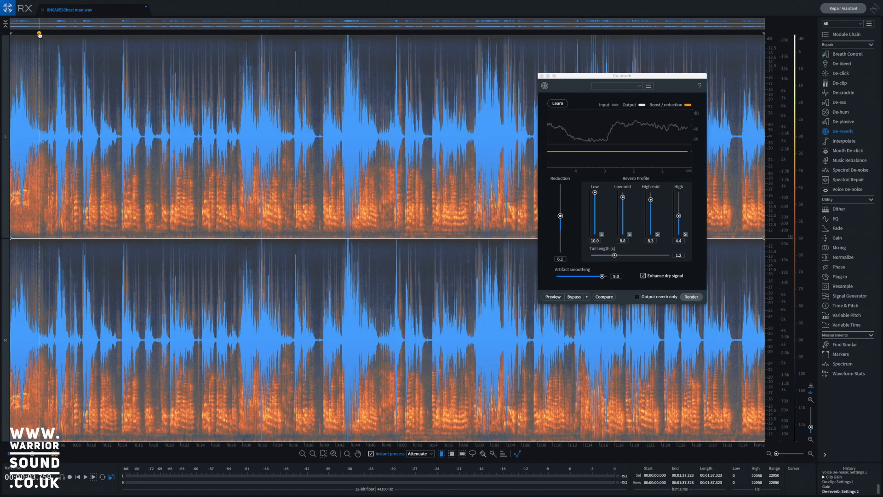